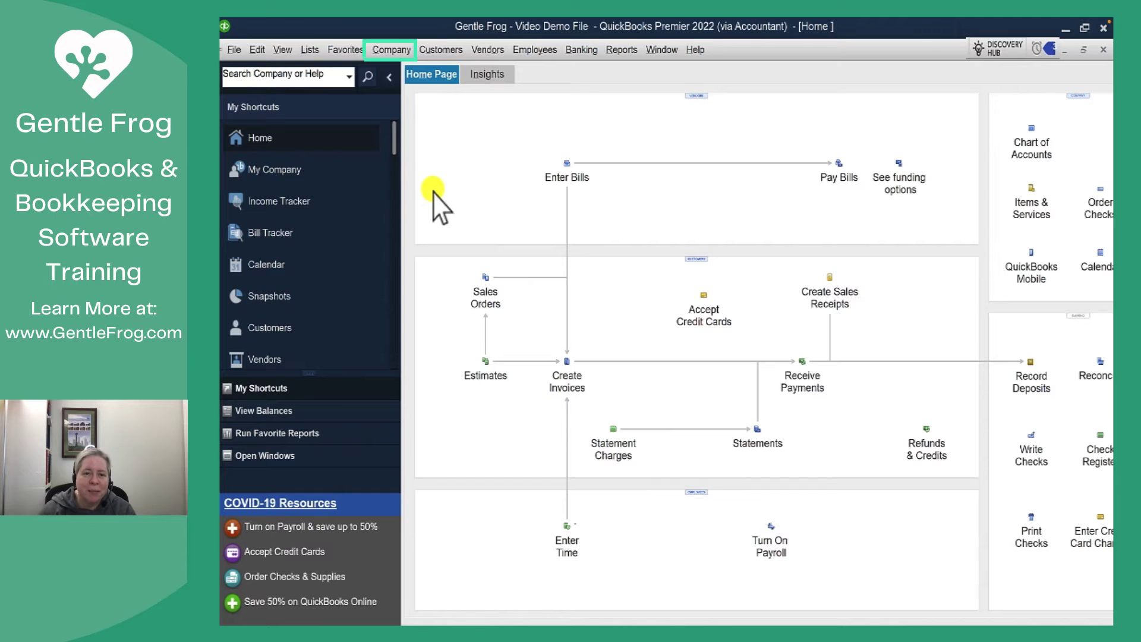
Step: Open Set Up Users from the Company menu and enter the admin password
left_click(404, 53)
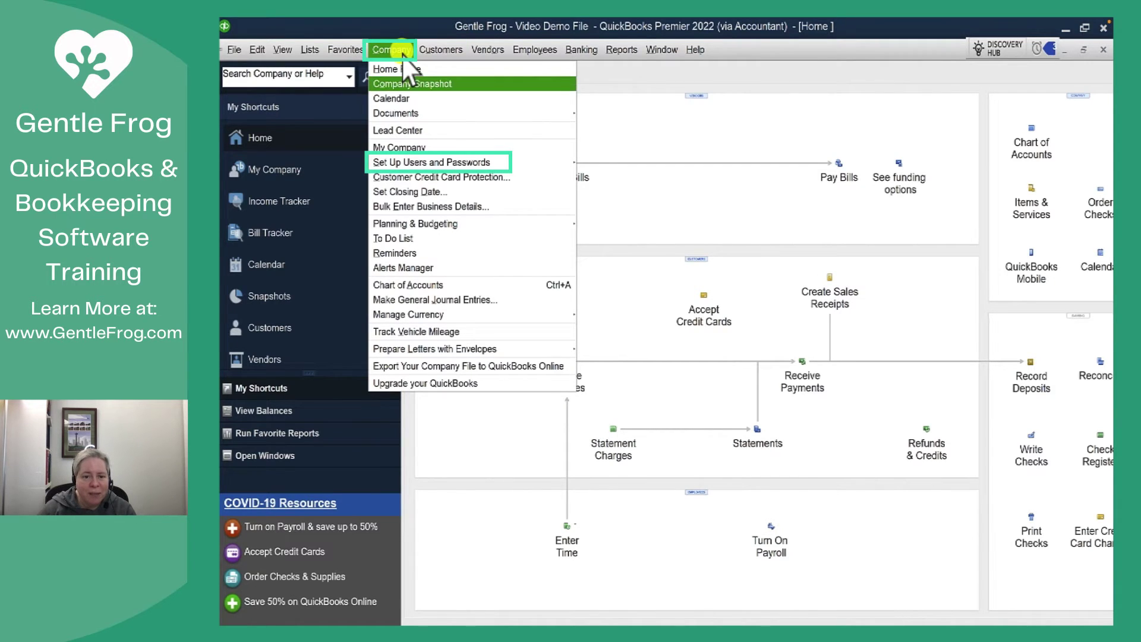
mouse_move(416, 163)
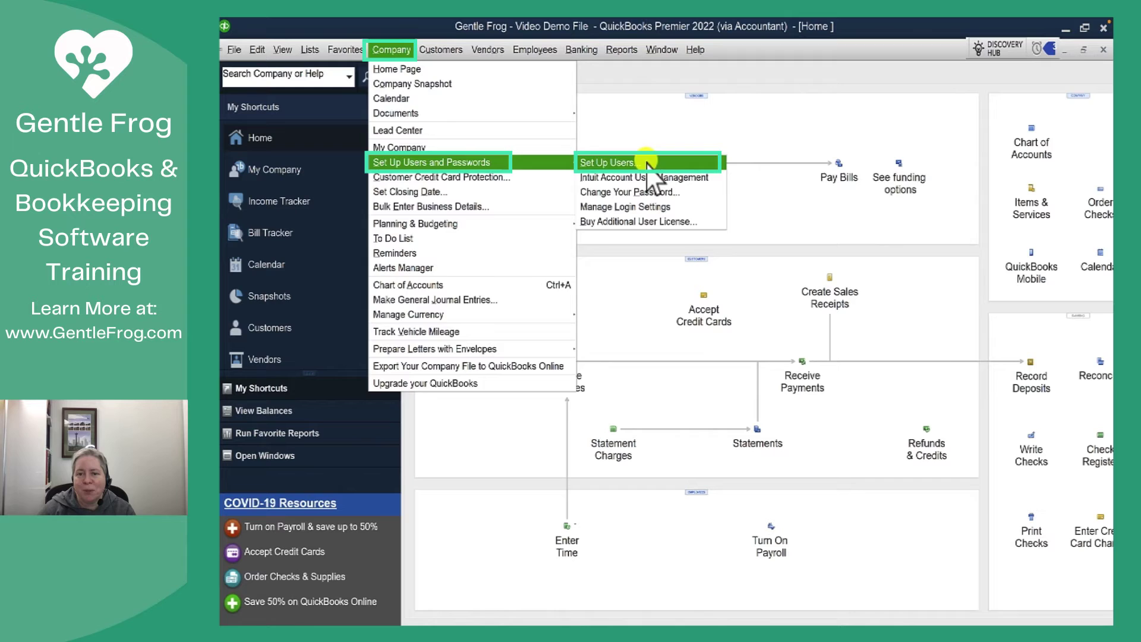
left_click(633, 162)
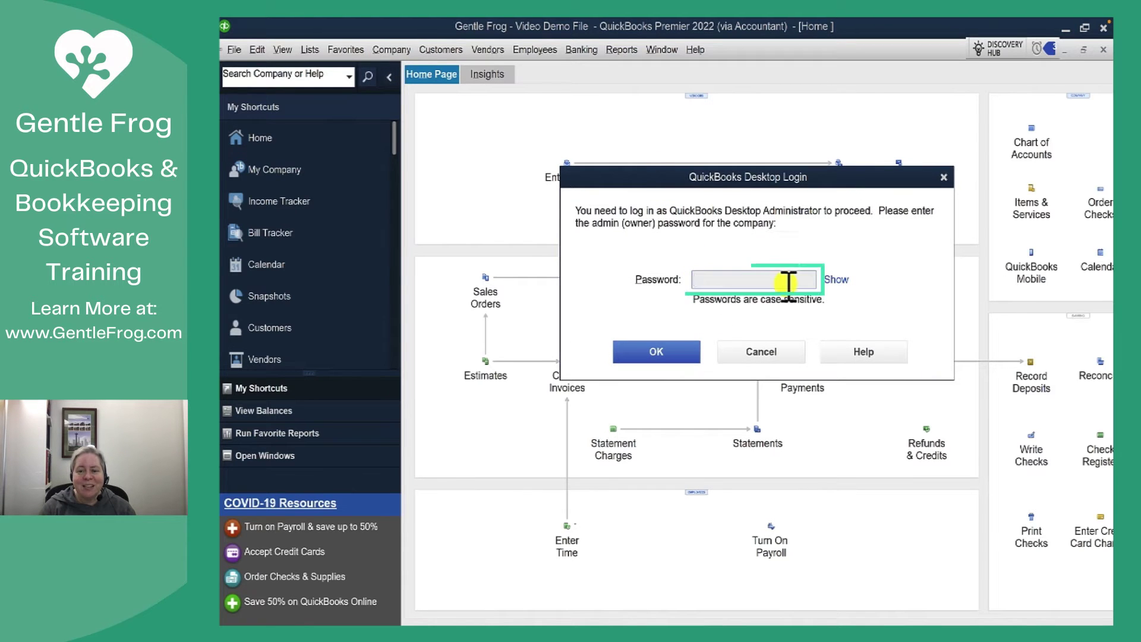
type("*********")
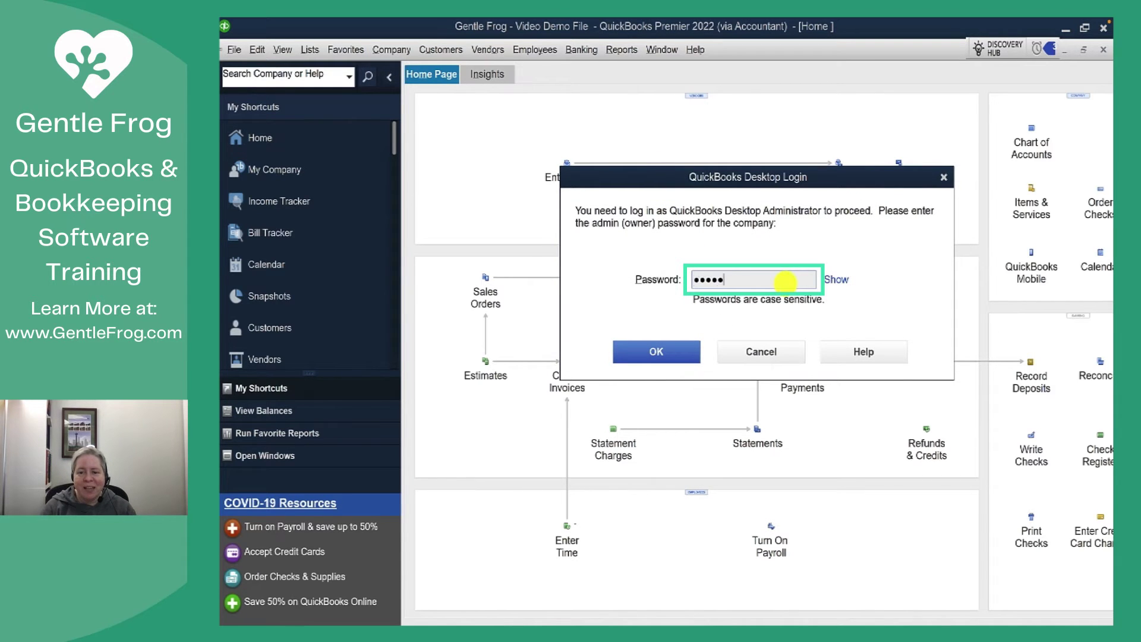
type("*")
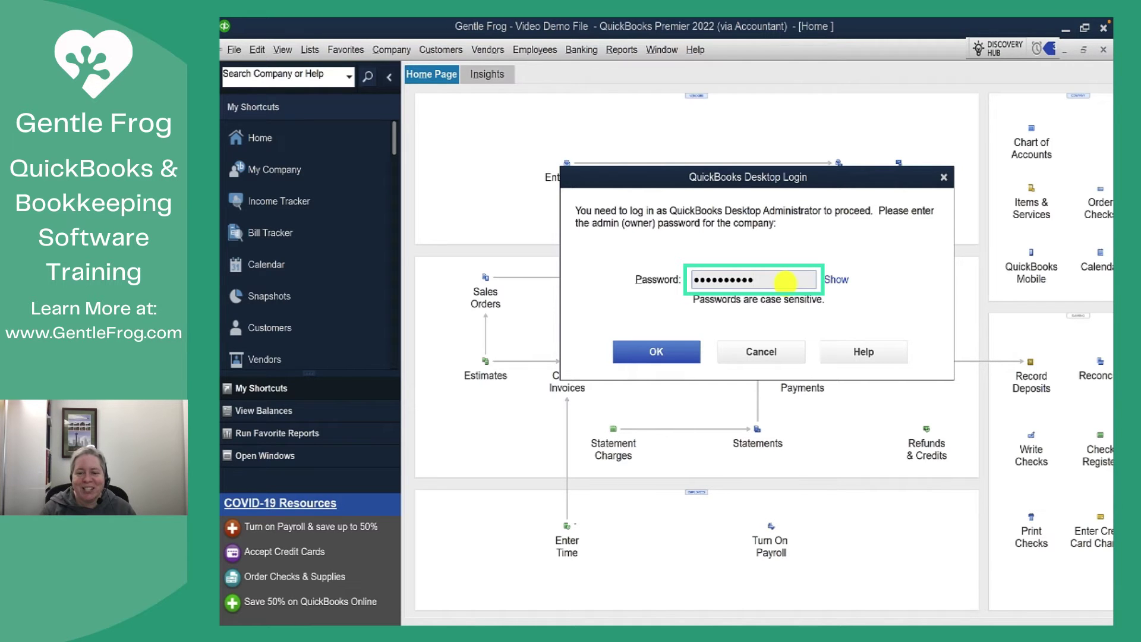
Step: Log in, then delete the users User1 and accountantuser, confirming each deletion
key("Return")
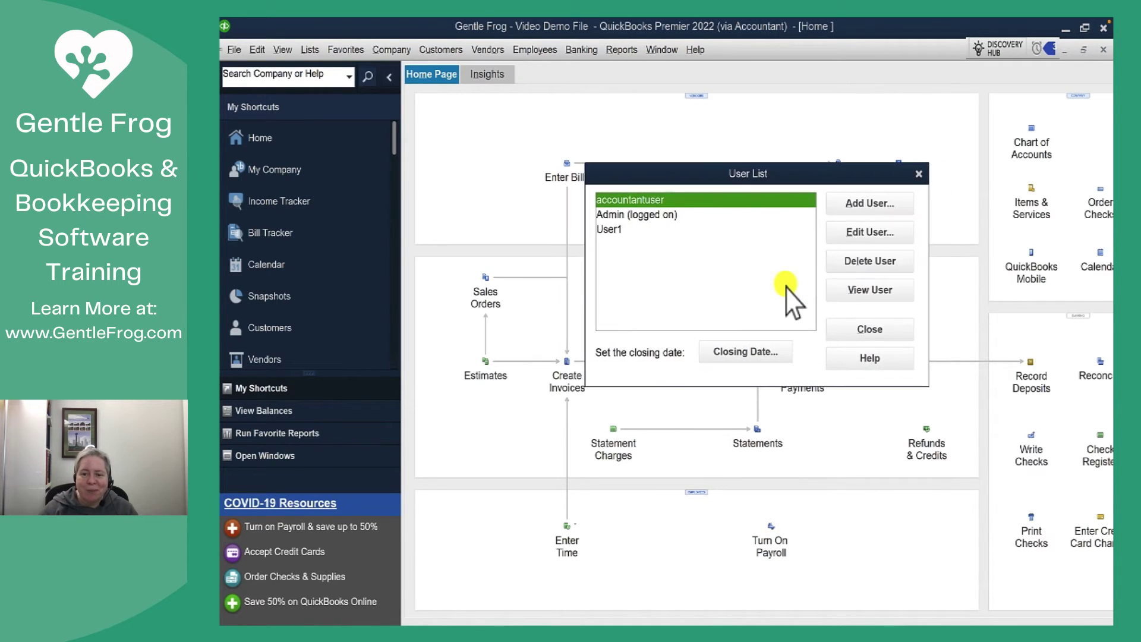
left_click(648, 229)
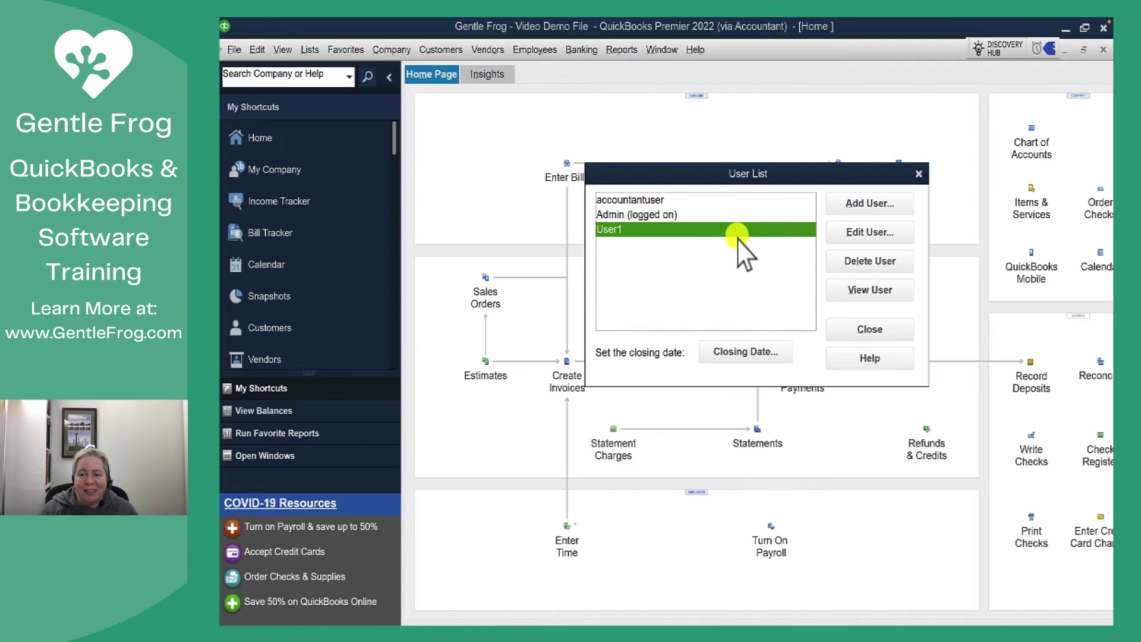
left_click(861, 263)
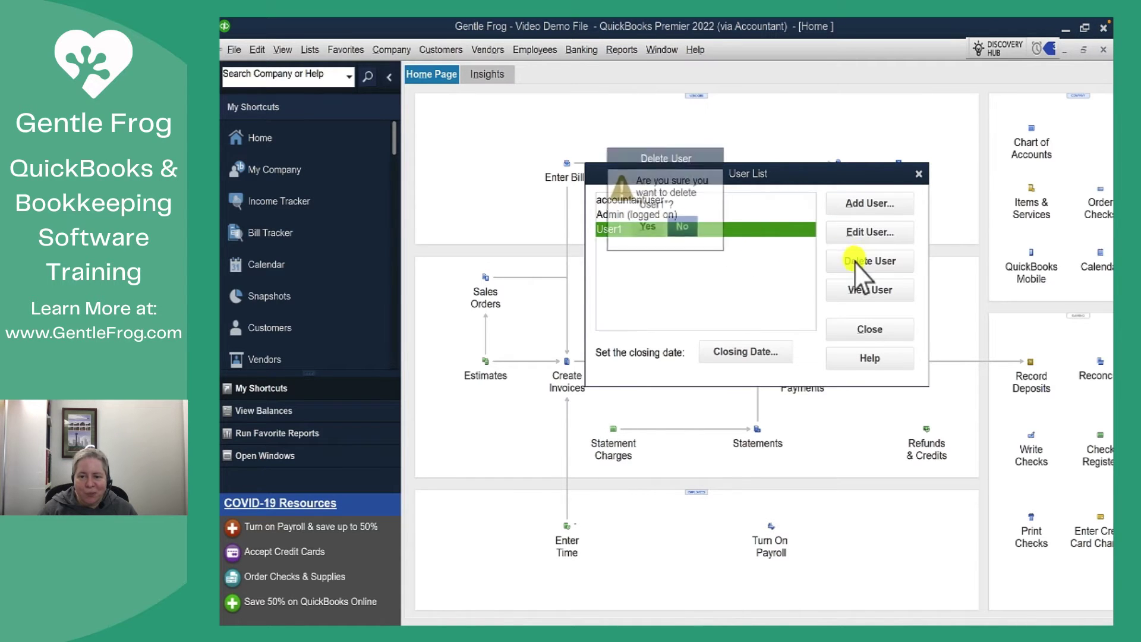
left_click(647, 227)
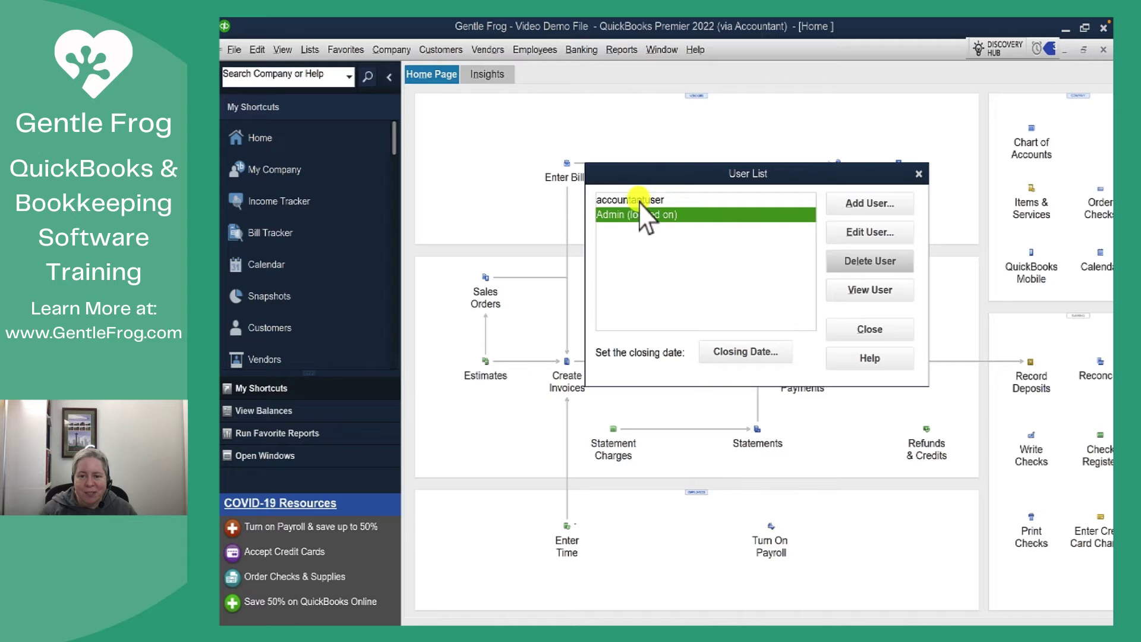
left_click(641, 201)
left_click(866, 265)
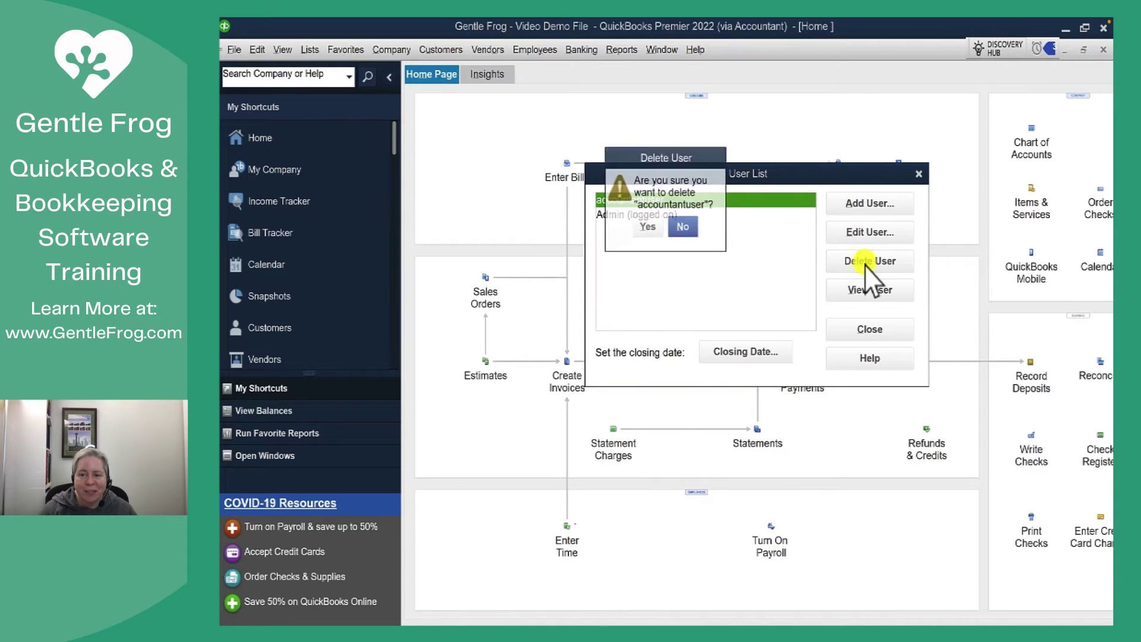
left_click(649, 230)
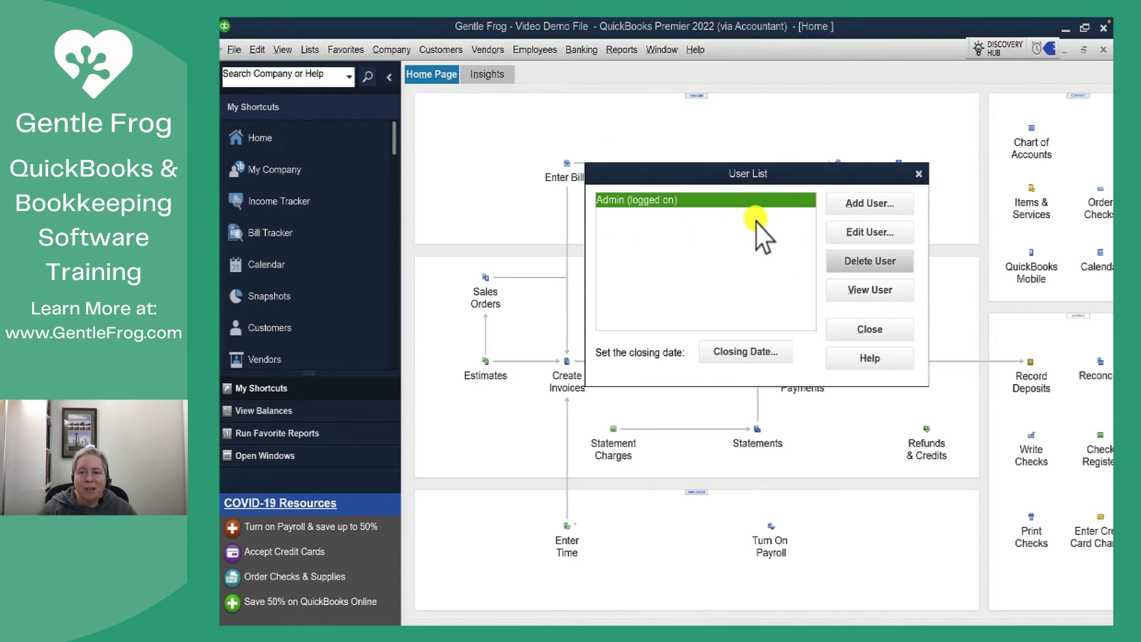
Step: Add a new user named demo-user with a password and matching confirmation
left_click(864, 208)
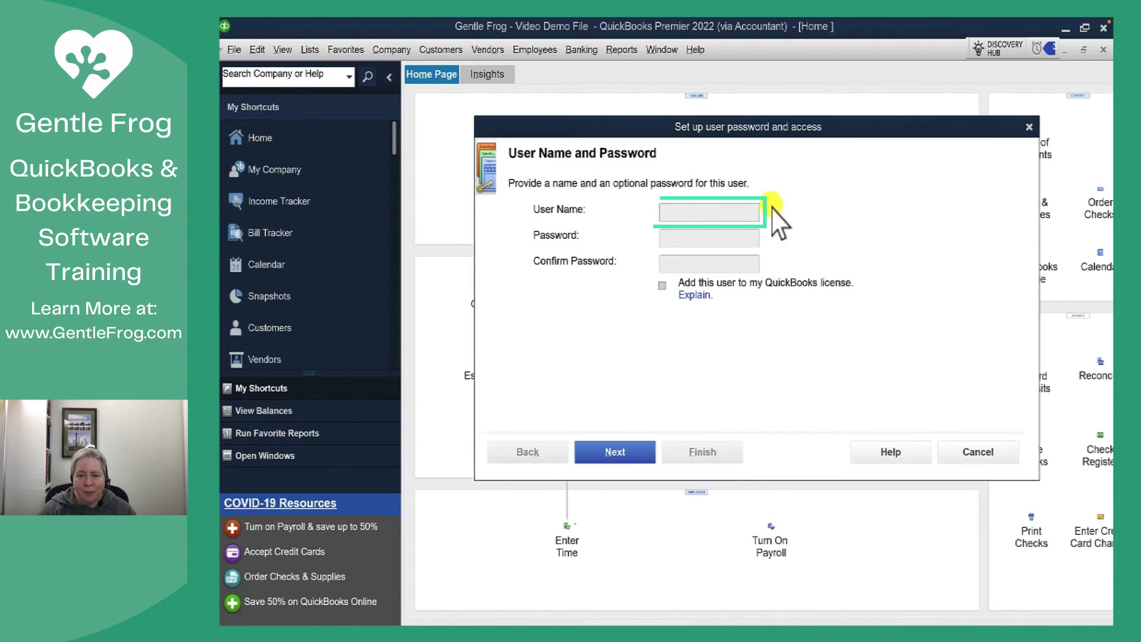
type("demo")
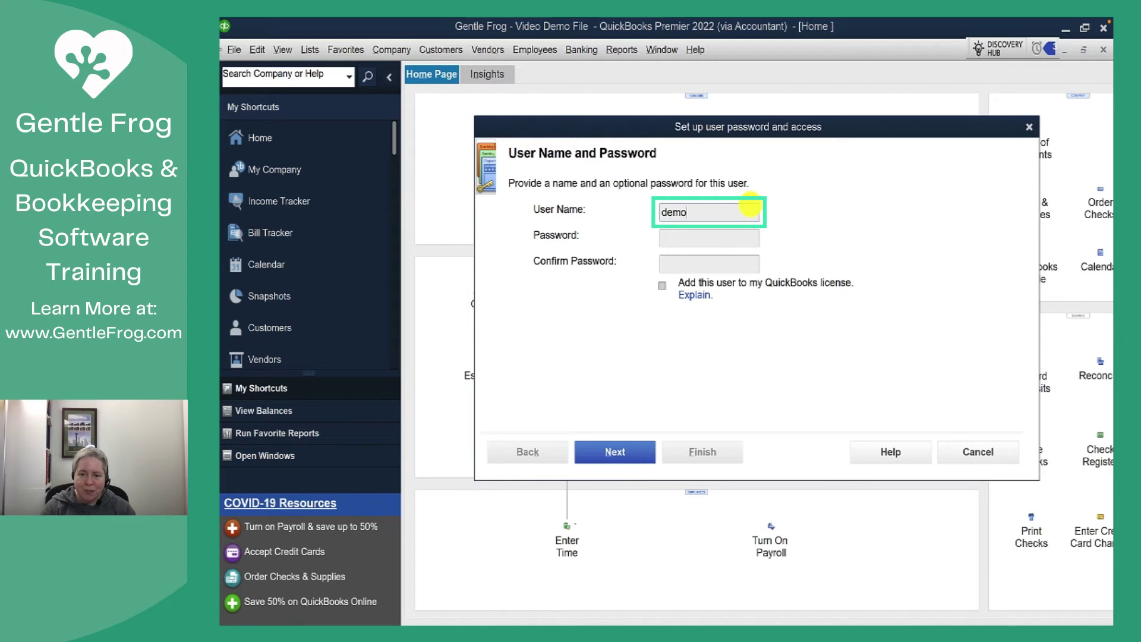
type("-user")
key("Tab")
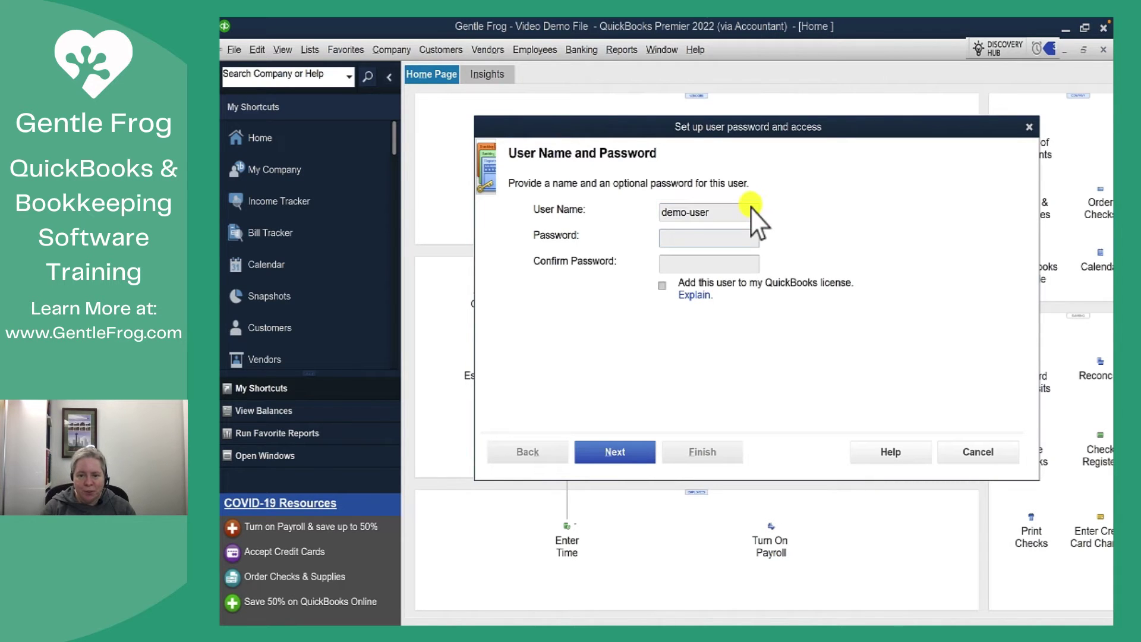
type("123456")
key("BackSpace")
key("BackSpace")
key("BackSpace")
key("BackSpace")
key("BackSpace")
key("BackSpace")
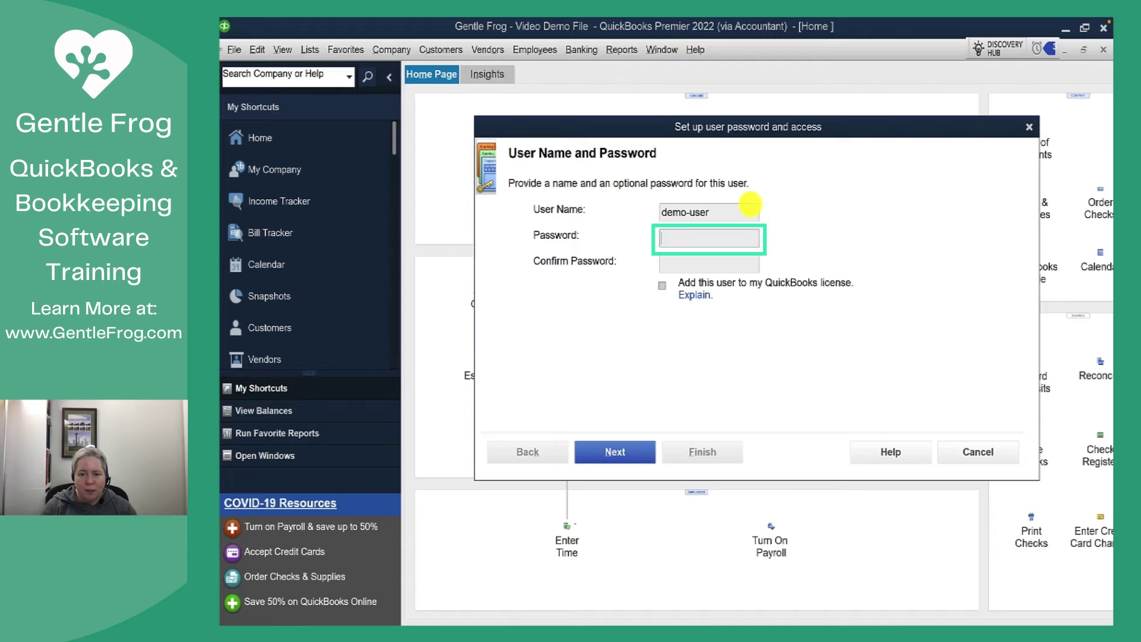
type("1234567890")
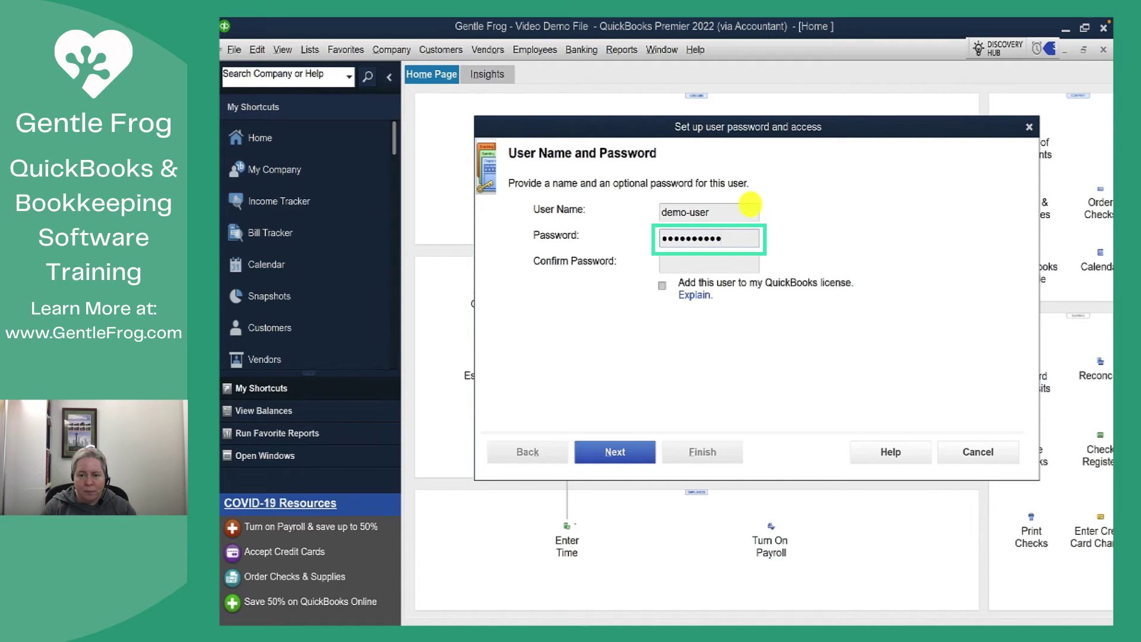
key("Tab")
type("1234567890")
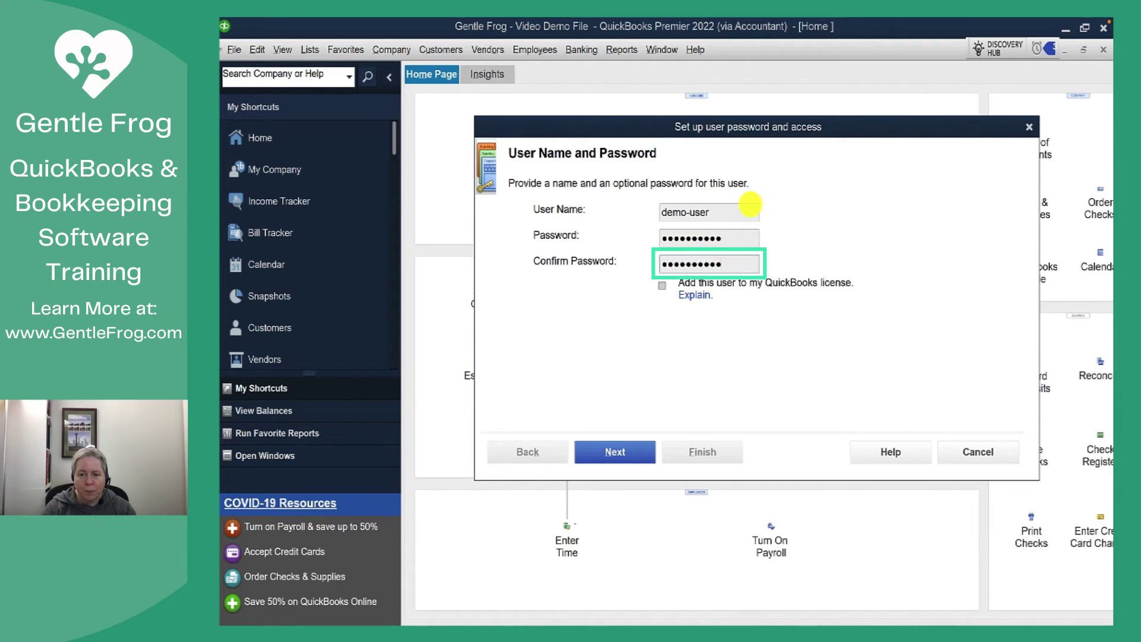
left_click(619, 453)
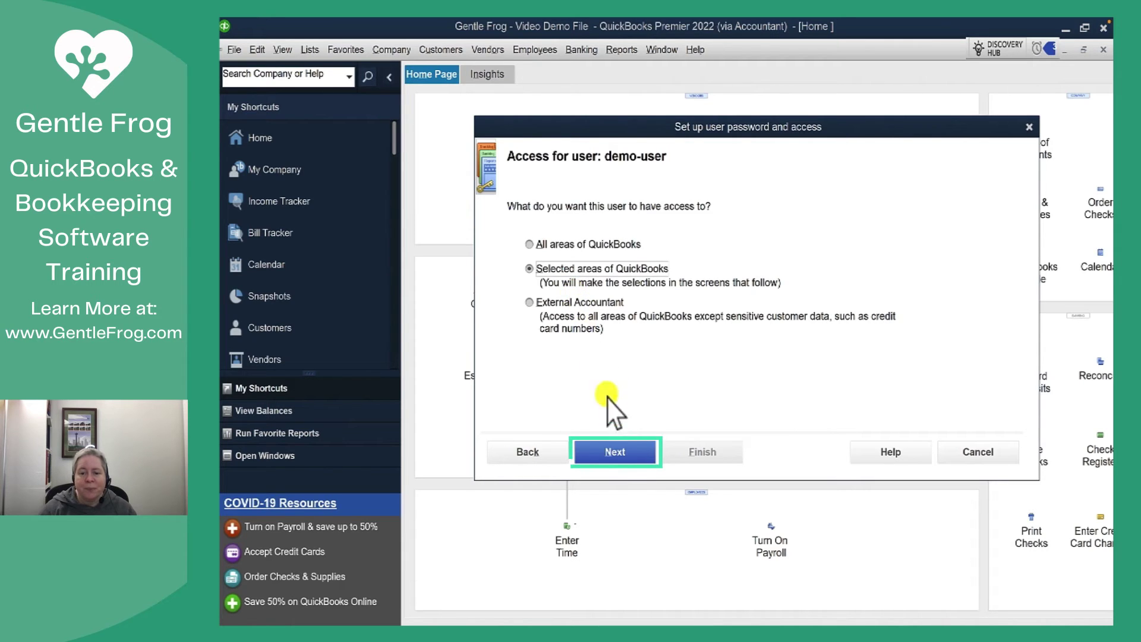
Step: Give selective access to Sales and Time Tracking, full access to Purchases and Checking/Credit Cards
left_click(624, 453)
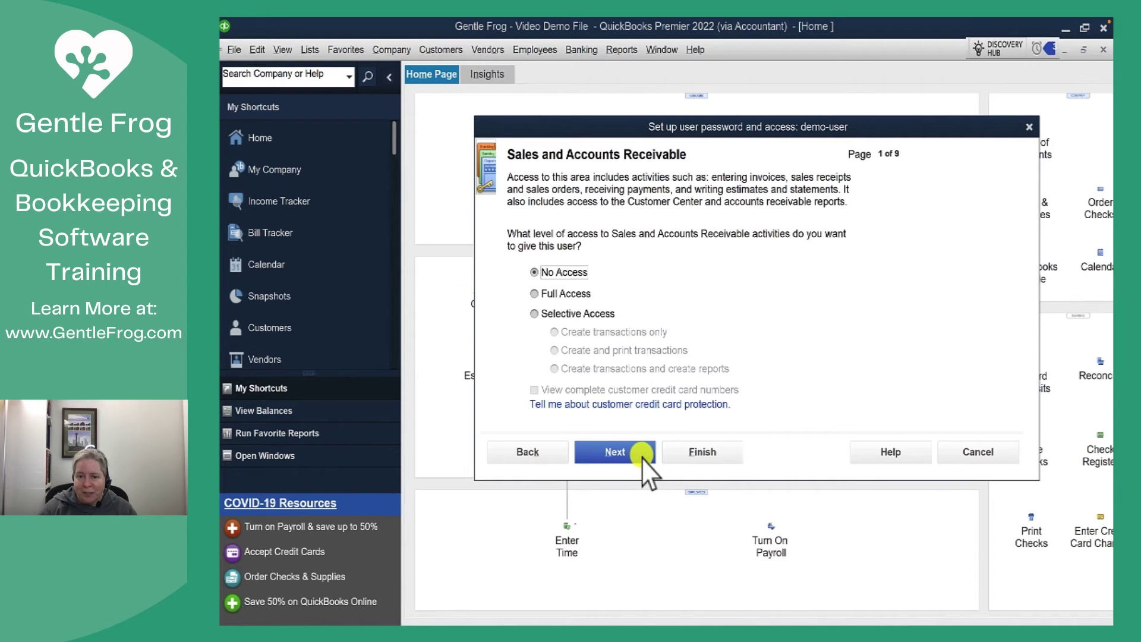
left_click(582, 312)
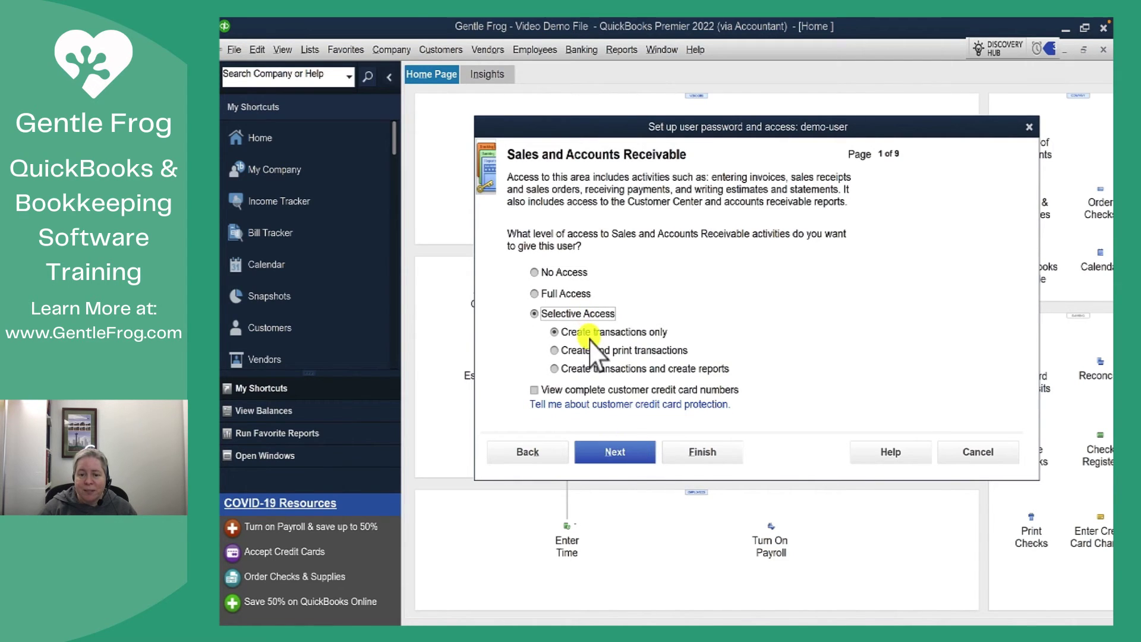
left_click(616, 453)
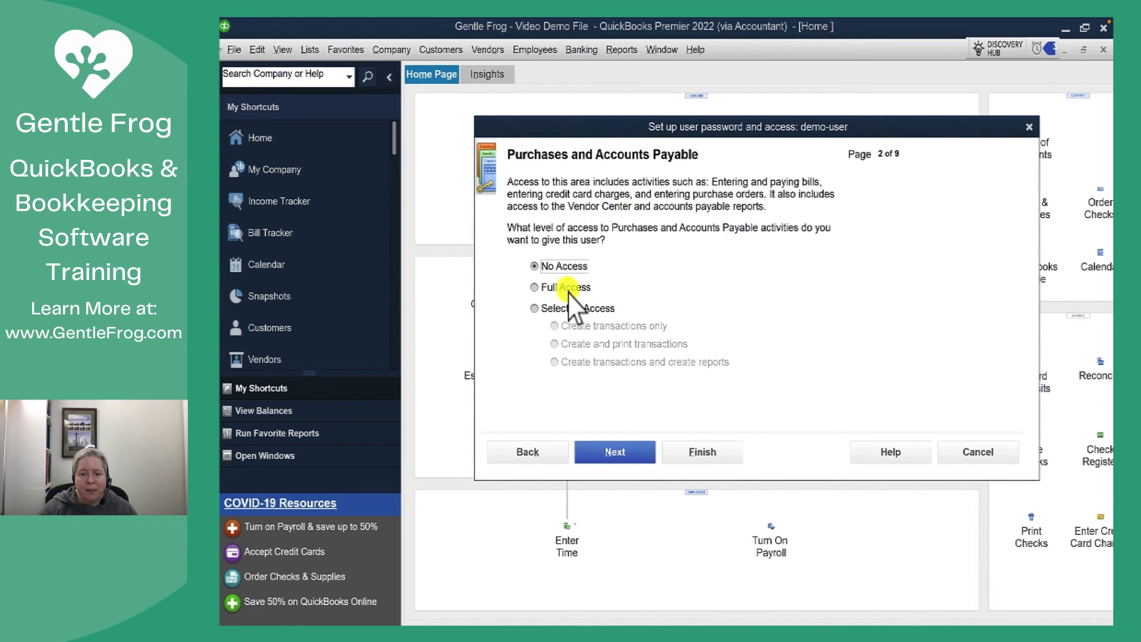
left_click(567, 289)
left_click(615, 450)
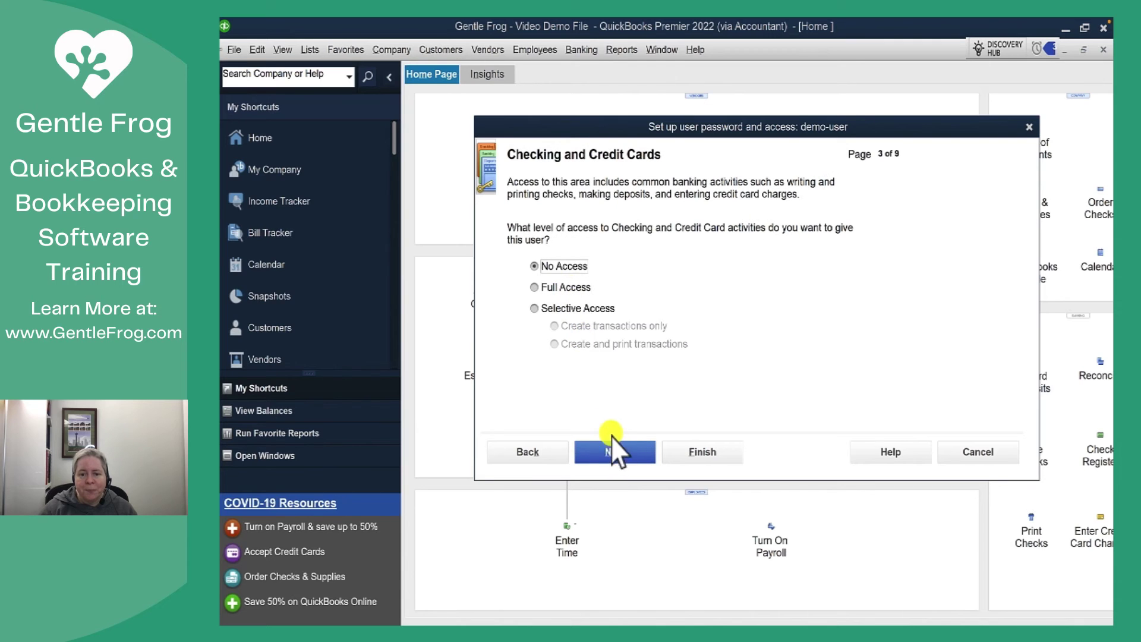
left_click(552, 287)
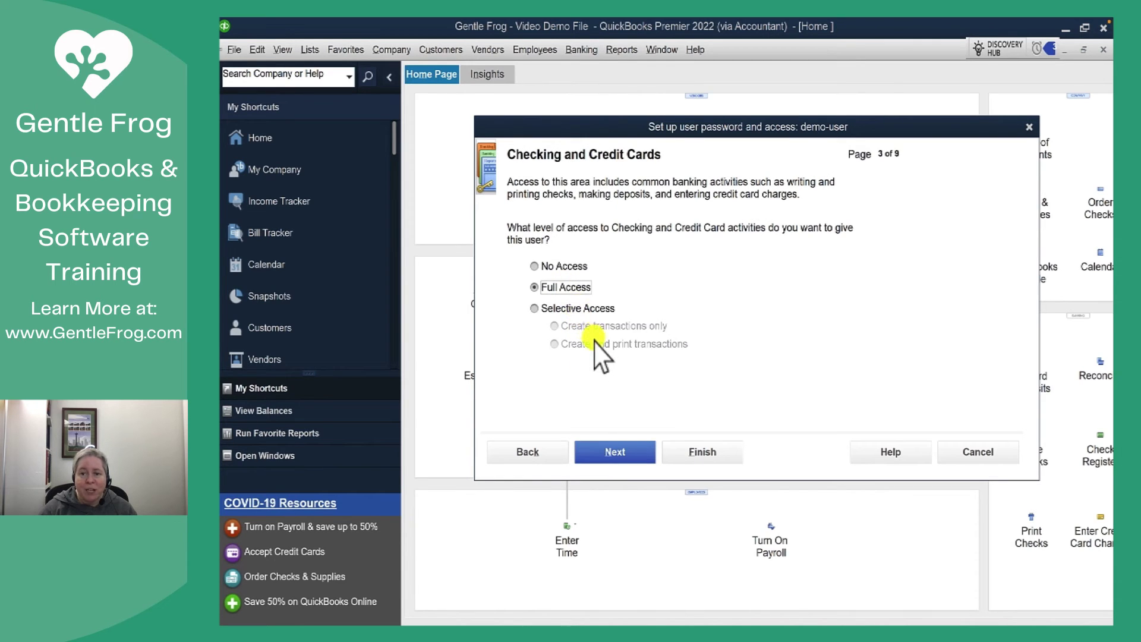
left_click(635, 452)
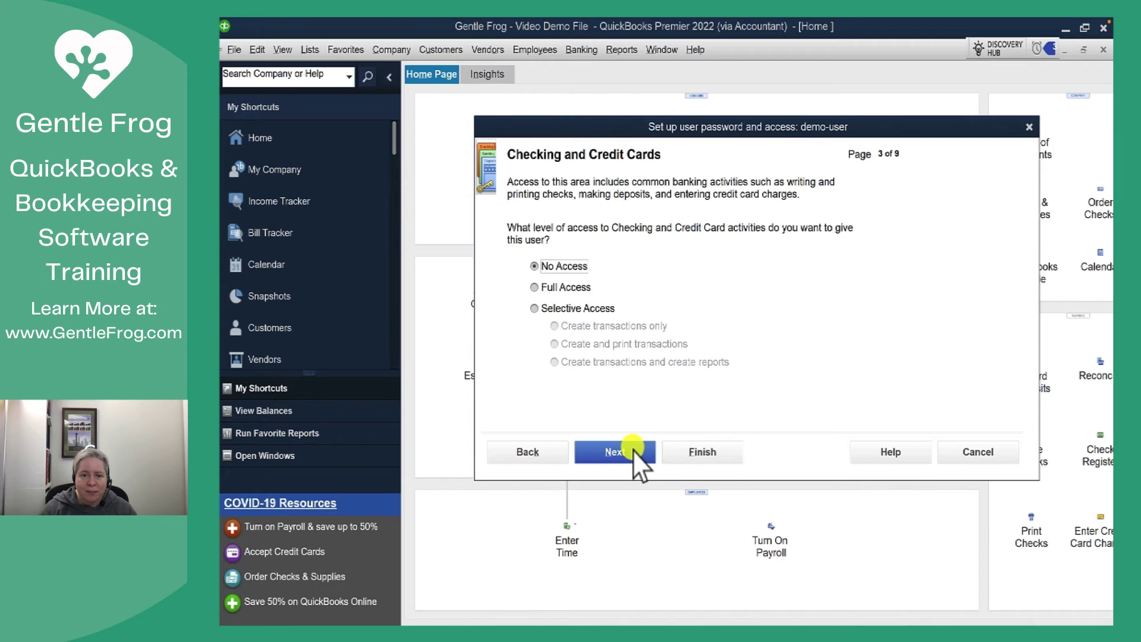
left_click(578, 309)
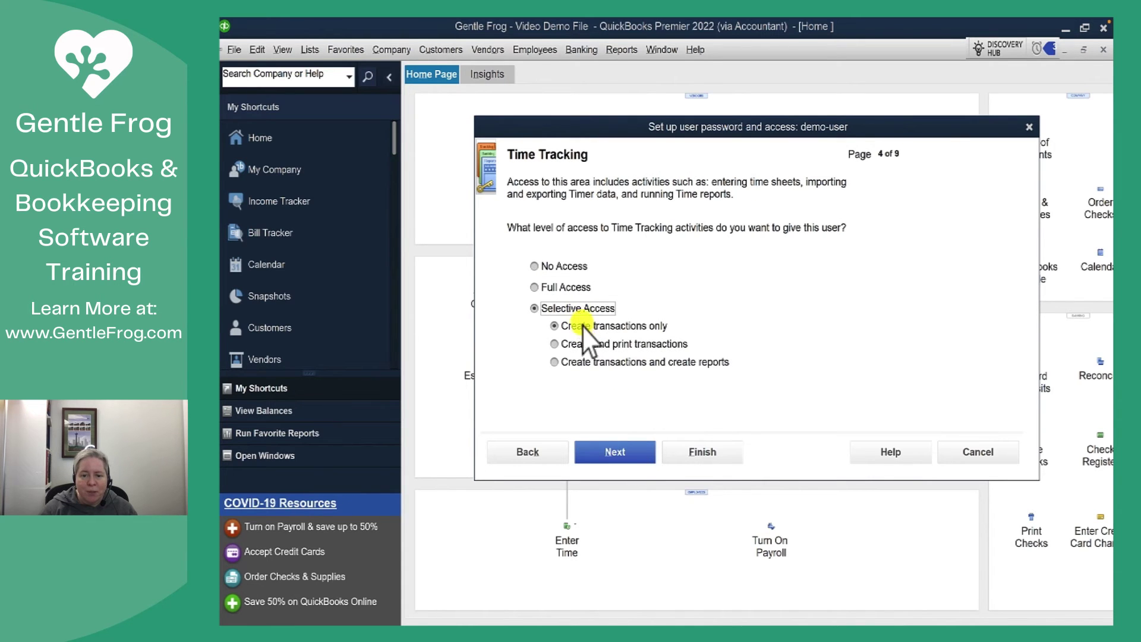
Step: Give full Payroll access, selective Sensitive Accounting access, and full Sensitive Financial Reporting access
left_click(620, 451)
left_click(576, 288)
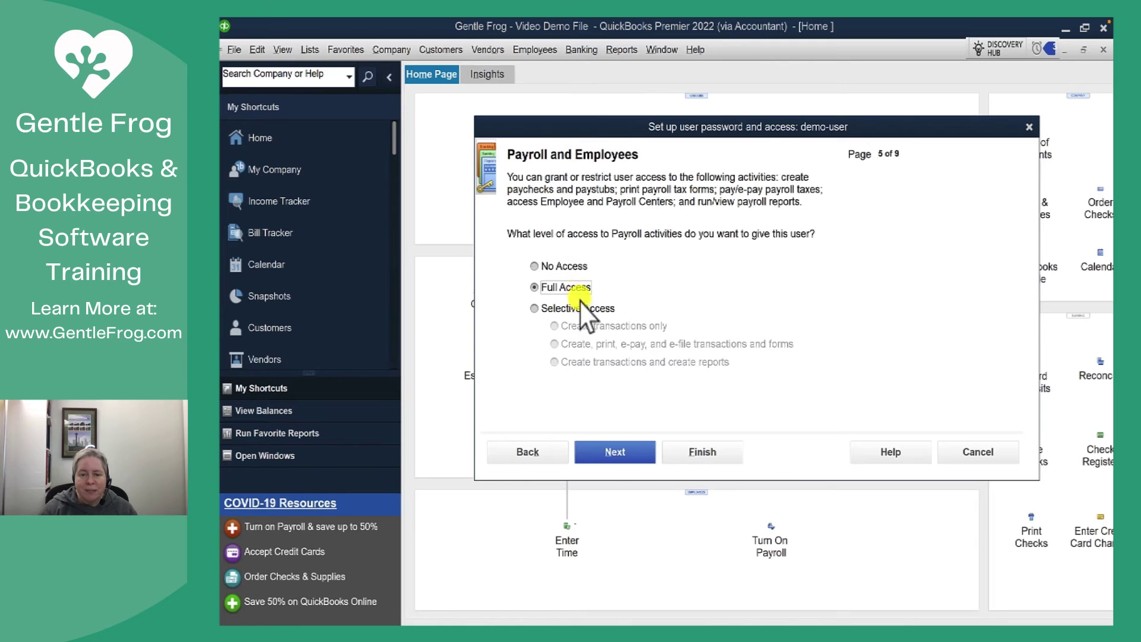
left_click(626, 457)
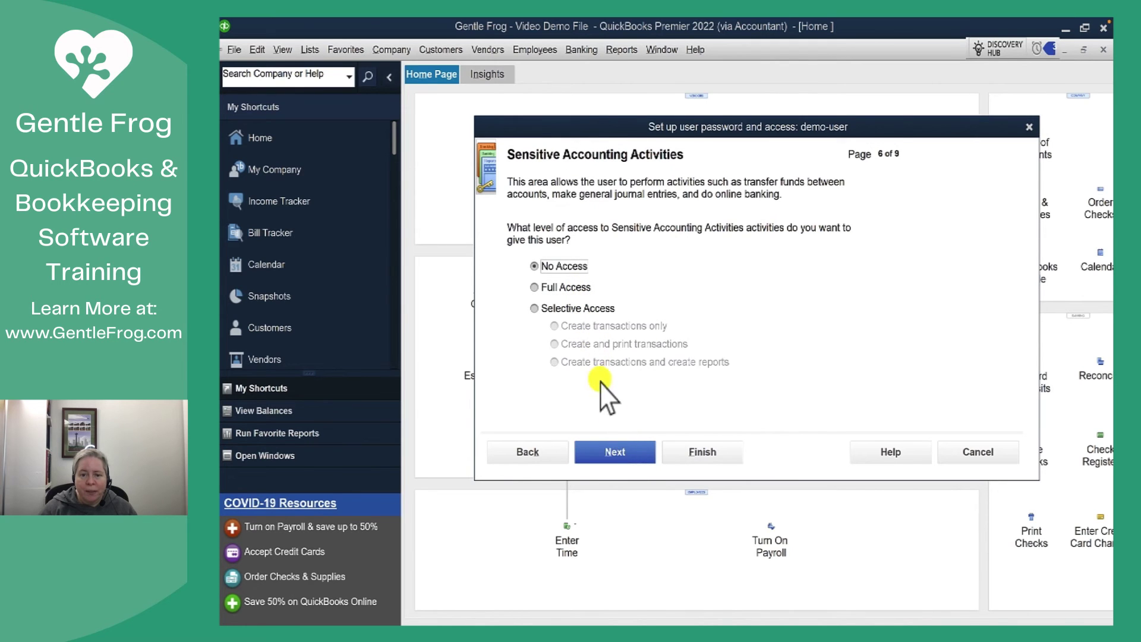
left_click(573, 311)
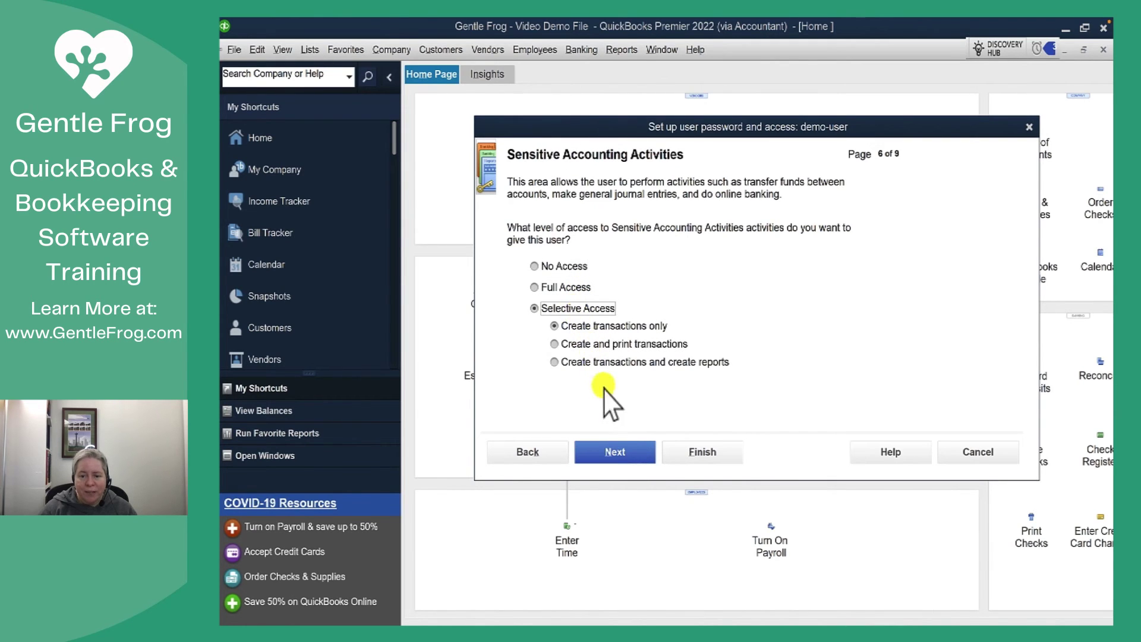
left_click(625, 453)
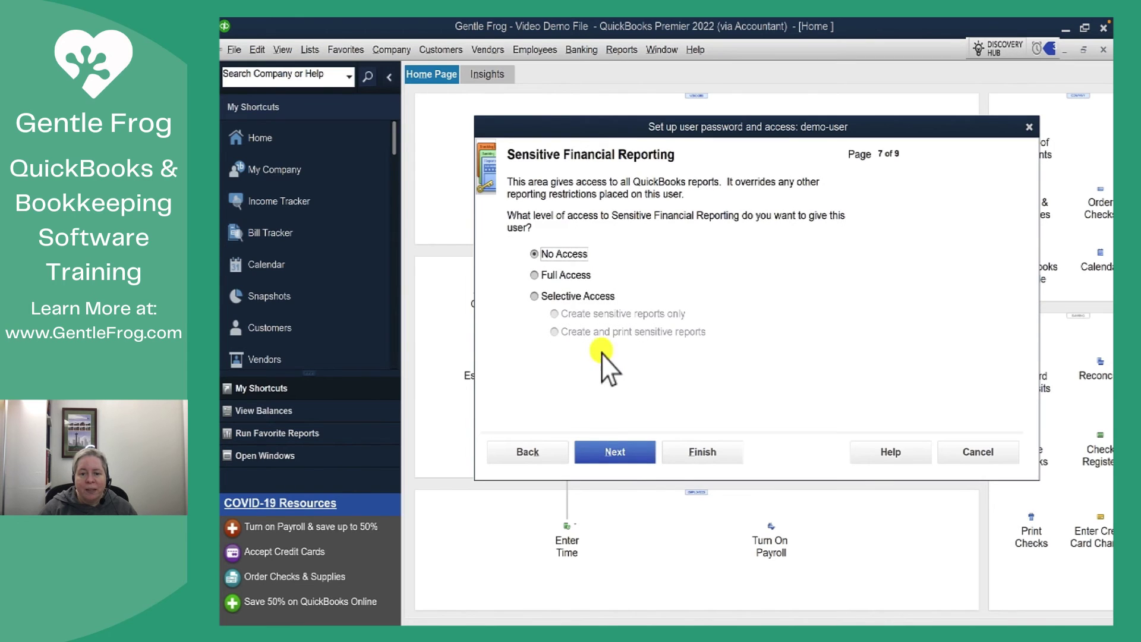
left_click(536, 275)
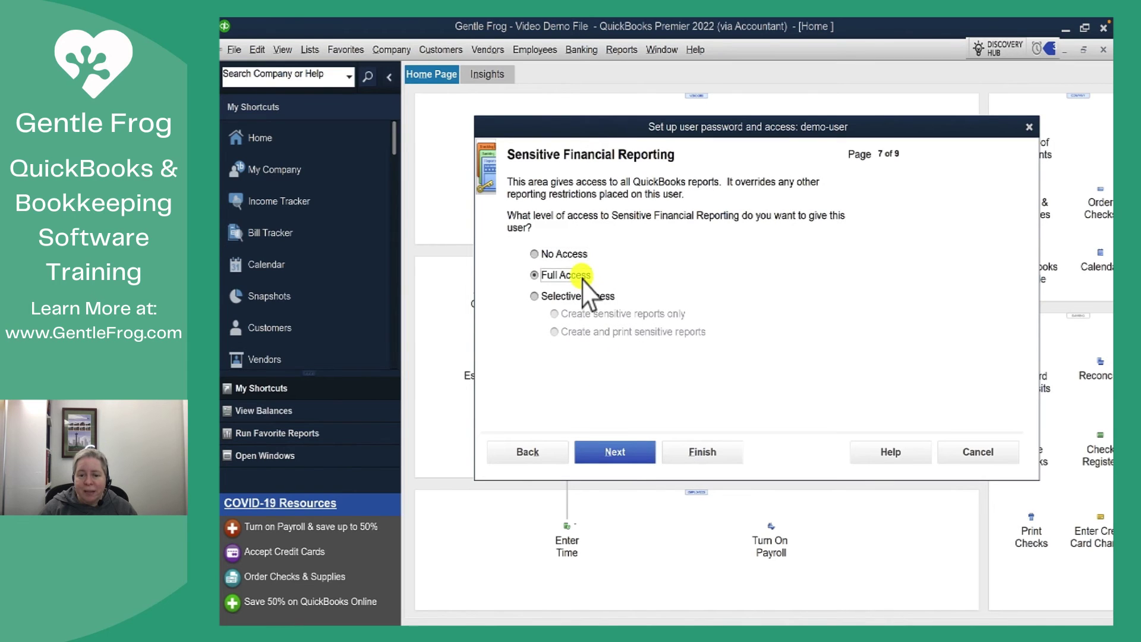
left_click(629, 449)
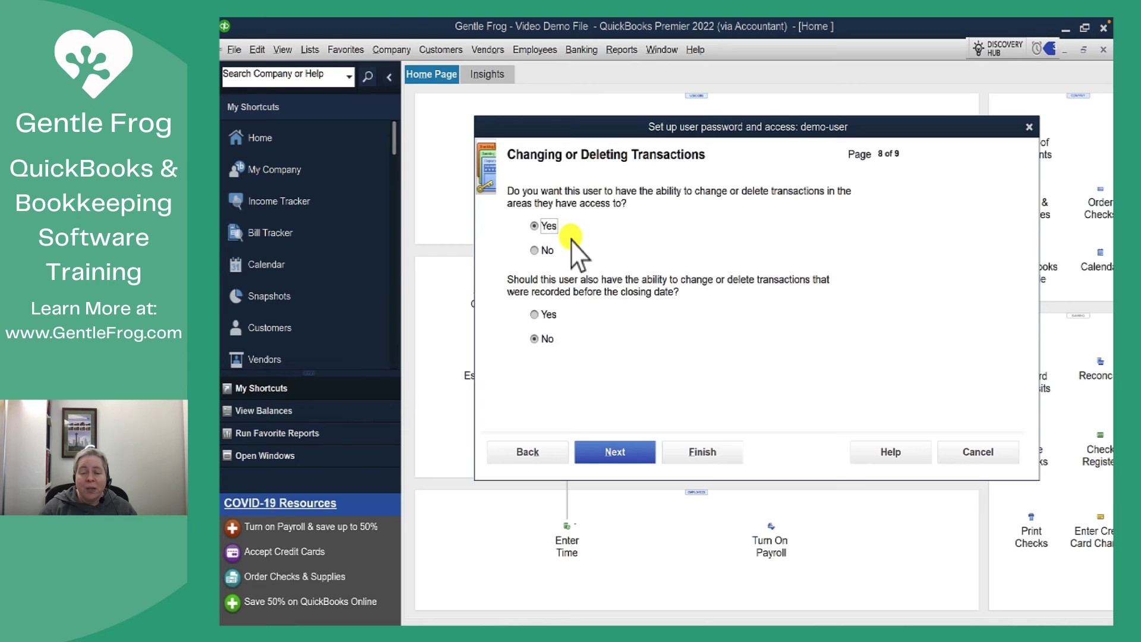
Step: Allow demo-user to change transactions before the closing date, review the summary, and finish setup
left_click(553, 315)
left_click(623, 450)
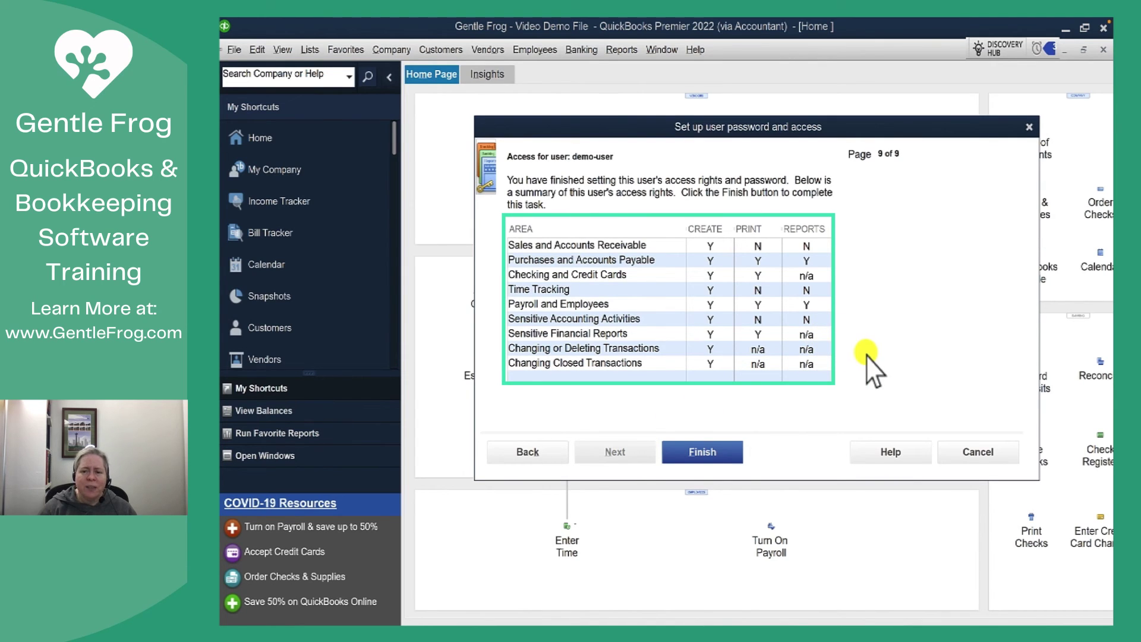
left_click(527, 453)
left_click(528, 452)
left_click(528, 452)
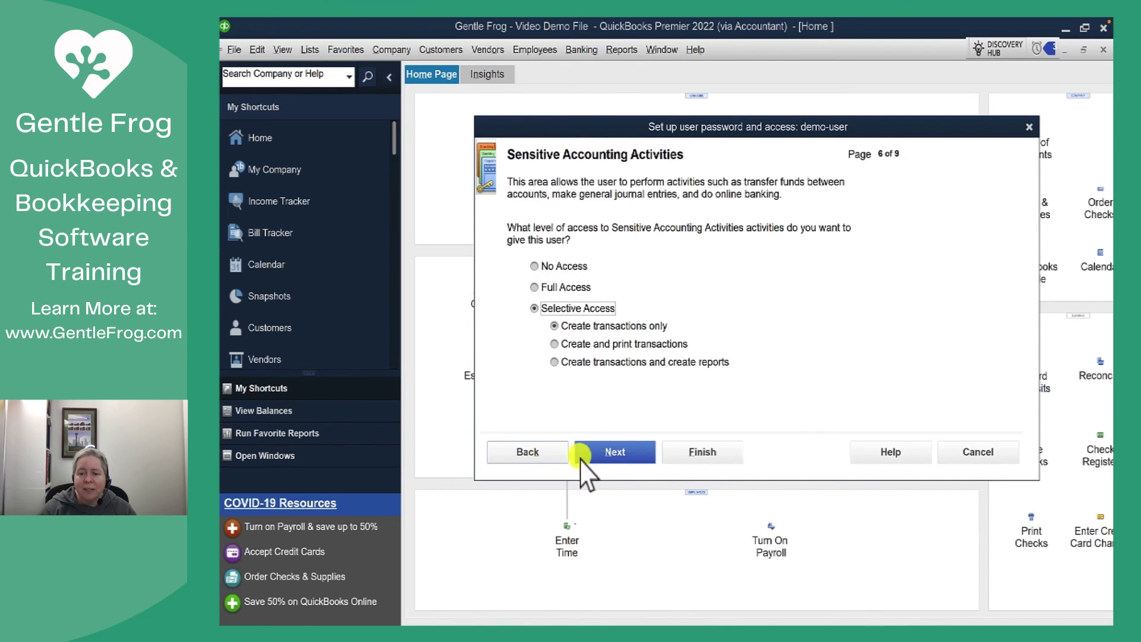
left_click(714, 455)
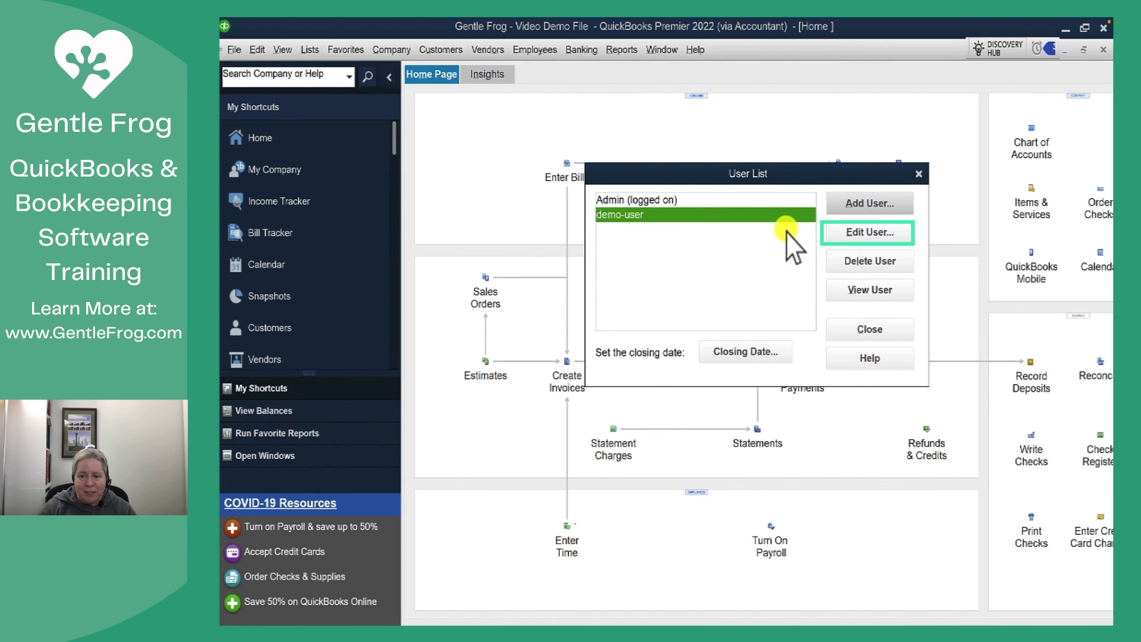
Step: Edit demo-user and advance to its access areas page
left_click(847, 232)
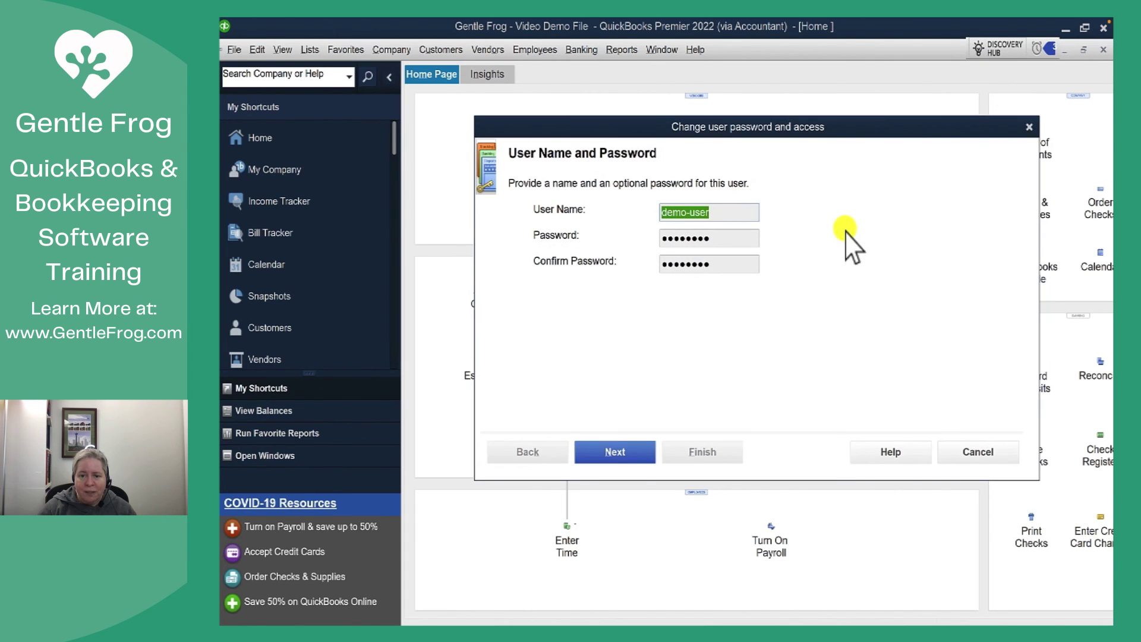
left_click(641, 459)
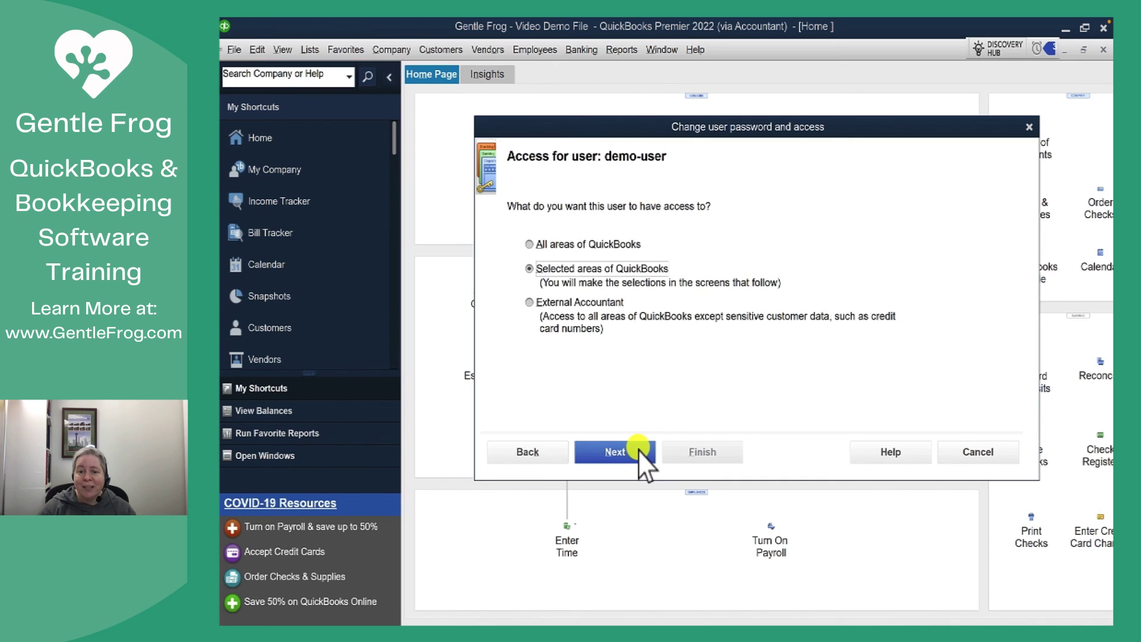